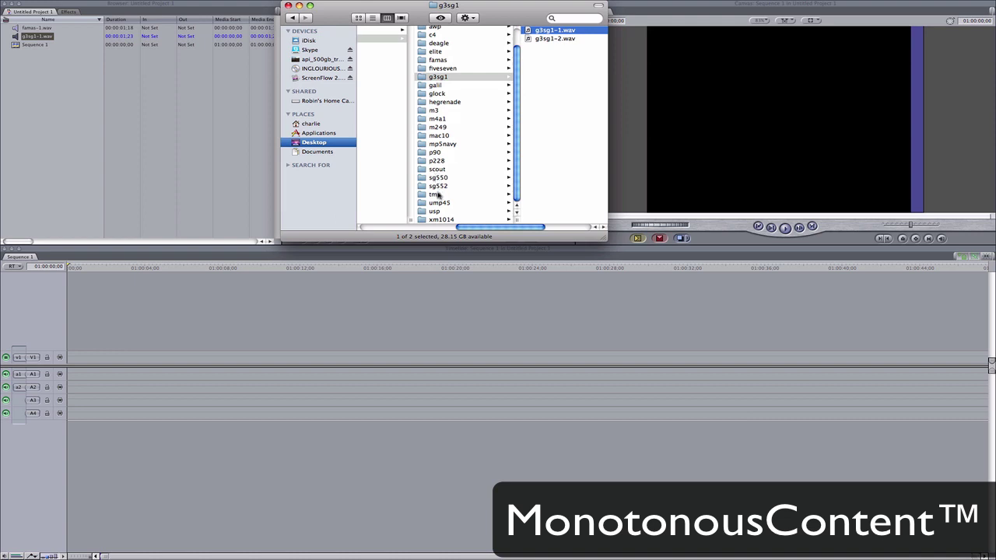
Import tmp-1.wav from the tmp sound folder into the project Browser.
left_click(436, 194)
left_click_drag(522, 29, 43, 85)
scroll(472, 182, "up", 2)
Close the Finder window and place famas-1.wav on track A1 at the sequence start.
left_click(288, 6)
left_click(18, 76)
left_click(51, 3)
left_click_drag(36, 32, 70, 377)
left_click(73, 267)
Play the famas-1.wav gunshot from the sequence start several times.
left_click_drag(58, 266, 53, 265)
key("space")
left_click_drag(84, 268, 48, 266)
key("space")
left_click_drag(69, 266, 56, 267)
key("space")
left_click(68, 266)
Zoom in, move the playhead three frames on, and add a second famas-1.wav clip there.
key("super+equal")
key("super+equal")
key("super+equal")
key("Right")
key("super+equal")
key("super+equal")
key("Left")
key("Right")
key("Right")
key("Right")
left_click_drag(43, 28, 158, 395)
Add a third famas-1.wav clip on A3, a couple of frames after 01:00:00:03.
key("super+minus")
key("super+minus")
left_click(79, 267)
key("Right")
key("Right")
left_click_drag(38, 29, 94, 406)
left_click_drag(81, 268, 59, 266)
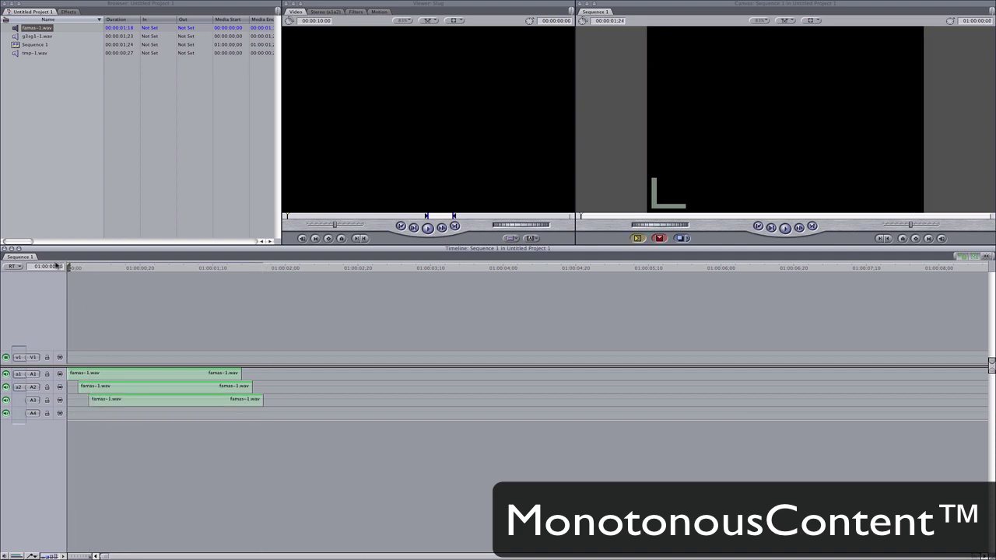
Add a fourth famas-1.wav clip on track A4 at about 01:00:00:07.
left_click(93, 268)
left_click_drag(93, 267, 100, 268)
left_click_drag(37, 28, 107, 415)
left_click(114, 268)
Add famas-1.wav clips on A5 and a new A6 track, around 01:00:00:12–15.
mouse_move(114, 268)
left_mouse_down()
mouse_move(99, 268)
mouse_move(112, 268)
left_mouse_up()
left_click_drag(44, 31, 117, 429)
left_click(115, 268)
left_click_drag(114, 268, 122, 267)
left_click_drag(35, 31, 123, 439)
left_click_drag(119, 267, 58, 267)
Play the stacked famas gunshots from the start and from later points.
key("space")
left_click_drag(113, 268, 171, 268)
key("space")
key("space")
left_click_drag(160, 268, 48, 270)
Trim the ends of the A1–A5 clips so each shot lasts about 9–10 frames.
left_click_drag(240, 377, 97, 375)
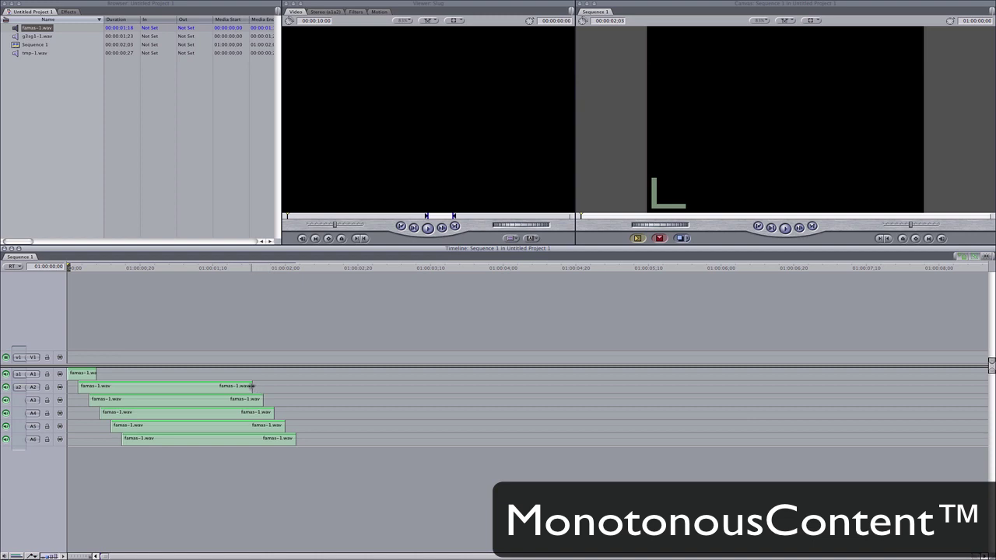
left_click_drag(250, 386, 107, 386)
left_click_drag(263, 399, 111, 400)
left_click_drag(274, 413, 133, 413)
left_click_drag(283, 426, 147, 426)
Play the trimmed famas burst twice from the sequence start.
key("space")
key("Home")
key("space")
left_click_drag(83, 267, 56, 267)
Select all six famas clips and cut them from the timeline.
left_click(84, 375)
left_click(182, 441, "shift")
right_click(181, 441)
left_click(200, 457)
Preview the tmp-1.wav waveform and play it through a few times.
double_click(26, 53)
key("space")
key("Home")
key("space")
key("Home")
key("space")
Place tmp-1.wav on track A1 at the sequence start and step the playhead three frames ahead.
key("space")
left_click_drag(26, 56, 71, 374)
left_click(69, 267)
key("Right")
key("Right")
key("Right")
Add tmp-1.wav on tracks A2 and A3, each a few frames after the clip above.
key("super+equal")
key("super+equal")
left_click_drag(42, 53, 119, 388)
left_click(74, 268)
key("space")
key("space")
left_click(117, 270)
key("Right")
Edit tmp-1.wav onto A4 with F10 and onto A5, a few frames apart.
key("Right")
left_click(142, 344)
left_click_drag(35, 53, 162, 400)
left_click_drag(167, 270, 163, 268)
key("Right")
key("Right")
key("Right")
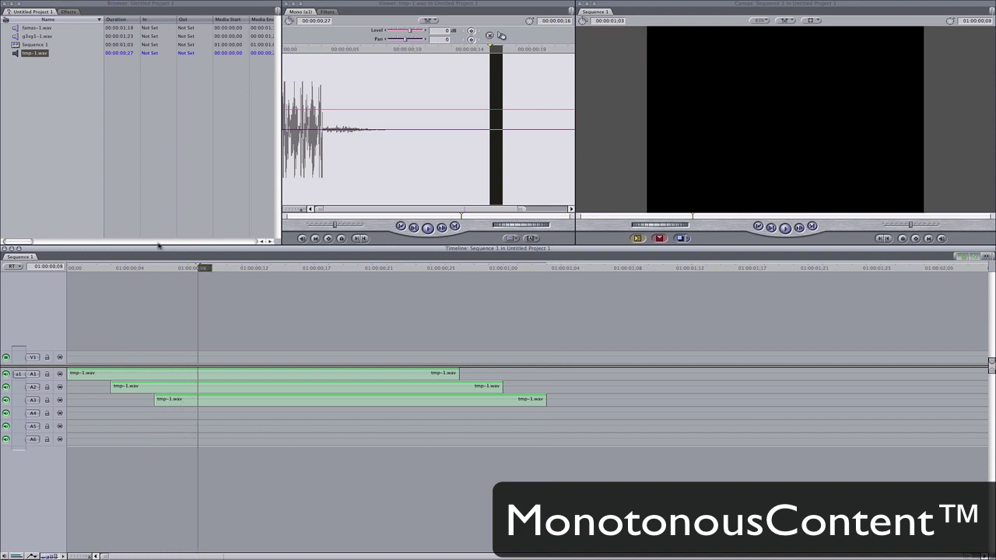
key("F10")
left_click(199, 266)
Play the layered shots, then add tmp-1.wav on A6 just after the A5 clip.
key("Right")
key("Right")
key("Right")
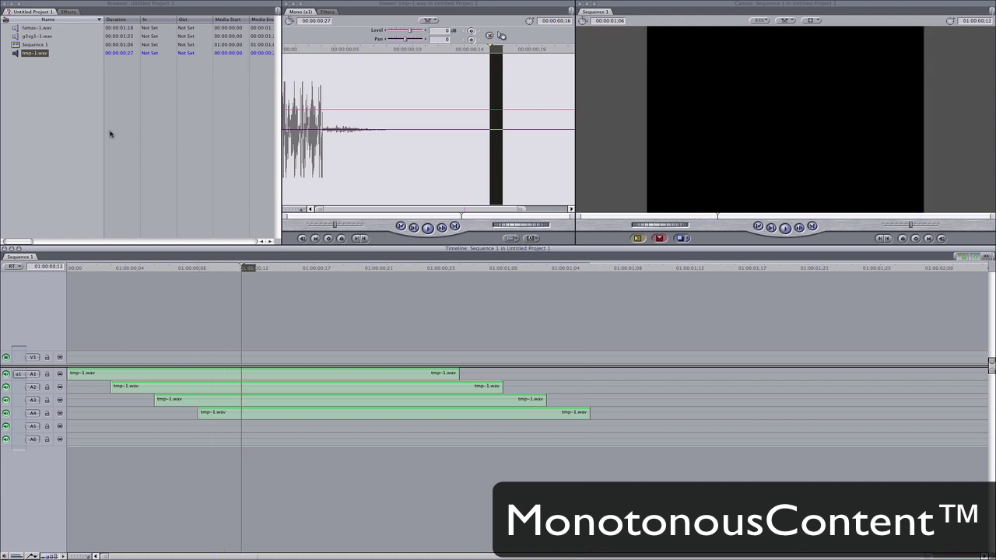
left_click_drag(34, 53, 246, 428)
left_click(68, 267)
key("space")
left_click(256, 268)
left_click_drag(251, 267, 241, 267)
key("Right")
key("Right")
key("Right")
left_click_drag(47, 53, 289, 441)
Play the six-shot tmp-1.wav burst, then select all clips and cut them.
left_click_drag(225, 267, 60, 269)
key("space")
key("Home")
left_click(150, 376)
key("super+a")
right_click(420, 442)
left_click(425, 456)
Place g3sg1-1.wav on A1 at the start and a copy on A2 four frames later.
left_click_drag(36, 35, 70, 377)
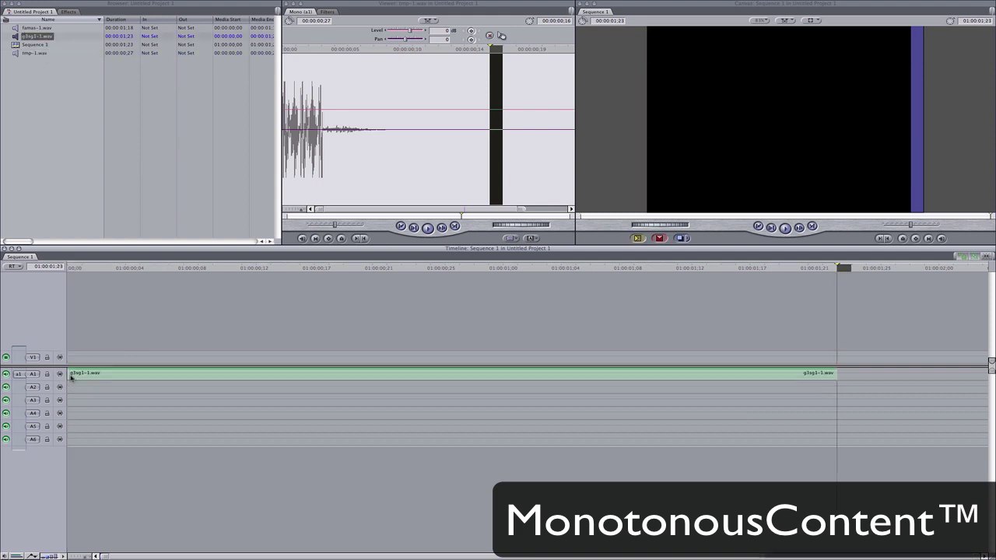
left_click(70, 268)
mouse_move(69, 268)
left_mouse_down()
mouse_move(128, 268)
mouse_move(69, 268)
left_mouse_up()
key("Right")
key("Right")
key("Right")
key("Right")
mouse_move(43, 36)
left_mouse_down()
mouse_move(78, 207)
mouse_move(134, 386)
left_mouse_up()
Add g3sg1-1.wav copies on A3, A4 and A5, each starting a few frames later.
key("Right")
key("Right")
key("Right")
key("Right")
left_click_drag(43, 39, 195, 405)
key("End")
left_click_drag(39, 37, 230, 417)
key("shift+z")
left_click(200, 269)
left_click_drag(281, 400, 287, 427)
Play the g3sg1 burst and nudge the A5 clip slightly earlier, near 01:00:00;11.
left_click(69, 267)
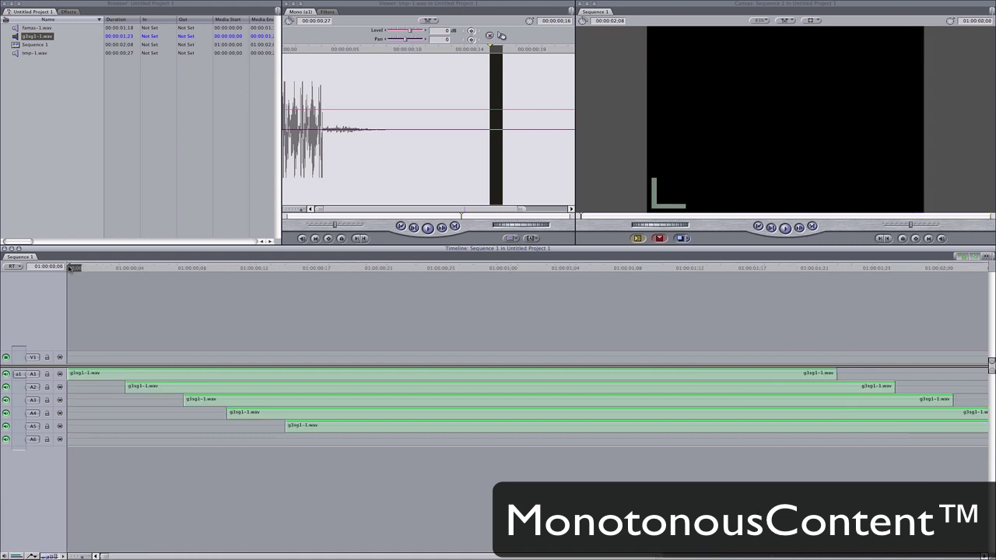
key("space")
key("space")
left_click(238, 268)
key("Left")
key("Left")
key("Left")
key("Right")
key("Right")
Snap the A5 gunshot to start at the playhead near 01:00:00;12 and replay.
key("Right")
key("Right")
key("Right")
key("Right")
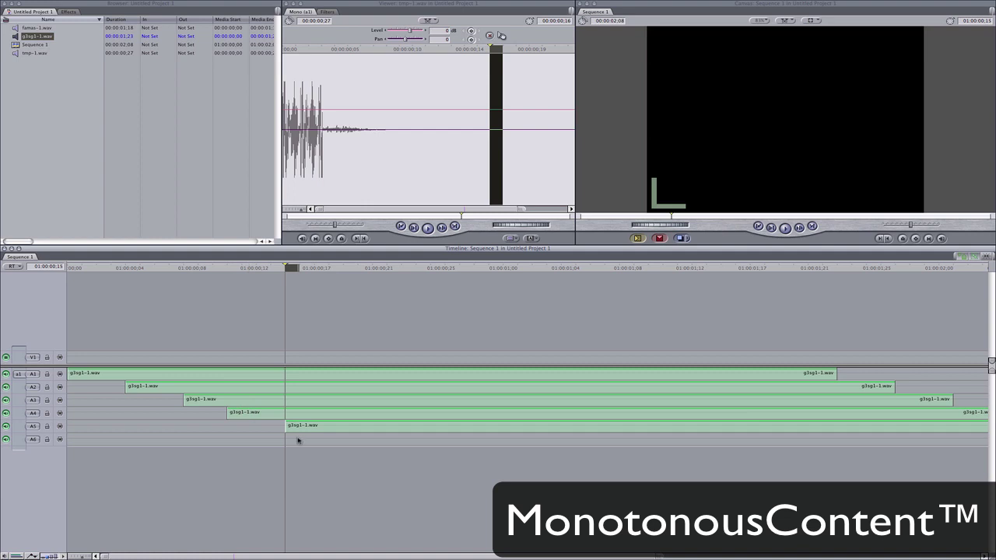
left_click(298, 427)
left_click_drag(298, 428, 284, 427)
key("Home")
key("space")
Shift the A4 gunshot slightly later and replay the burst.
left_click_drag(260, 417, 305, 430)
left_click(70, 268)
key("space")
key("space")
left_click(184, 268)
key("Right")
key("Right")
key("Right")
key("Right")
key("Right")
key("Right")
key("Right")
key("Right")
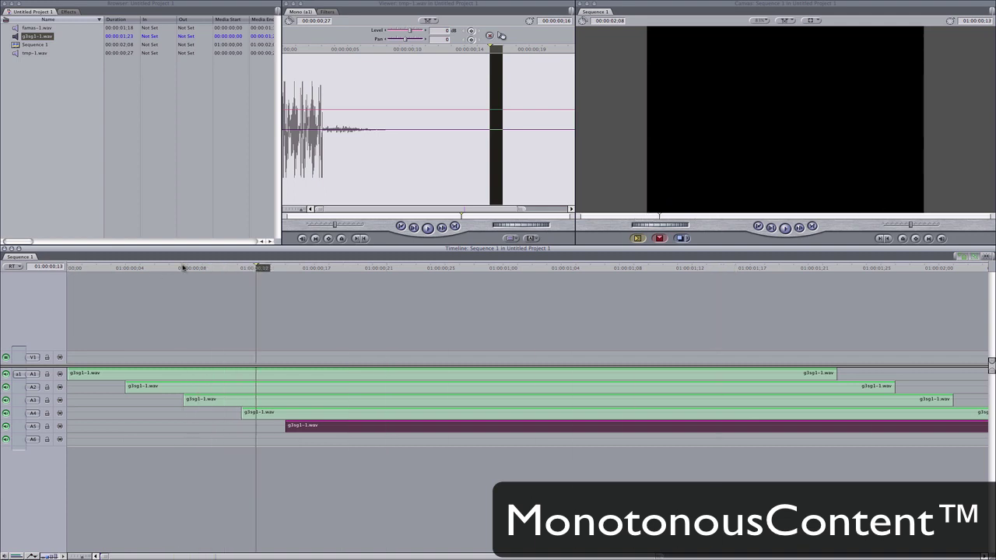
left_click_drag(306, 430, 319, 434)
left_click(69, 267)
key("space")
key("space")
left_click(76, 268)
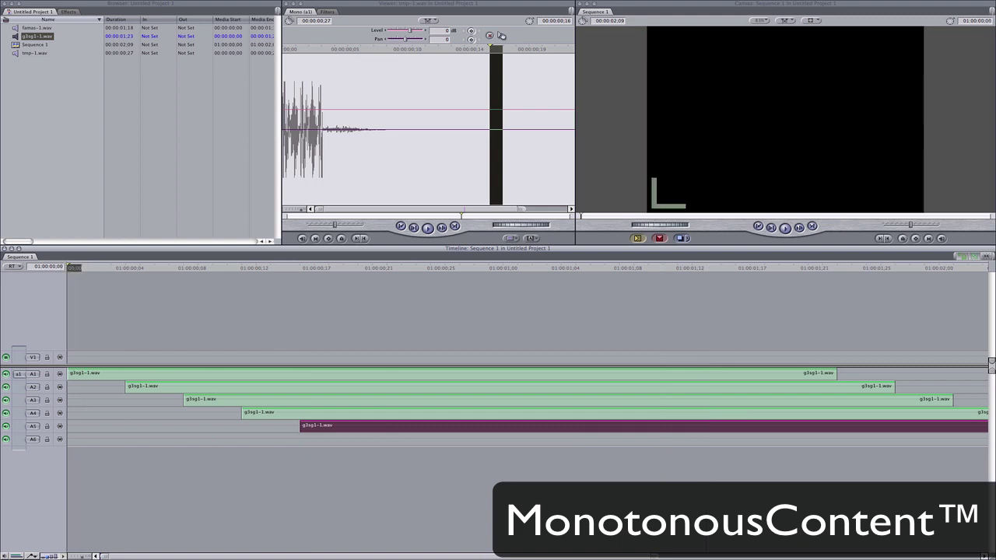